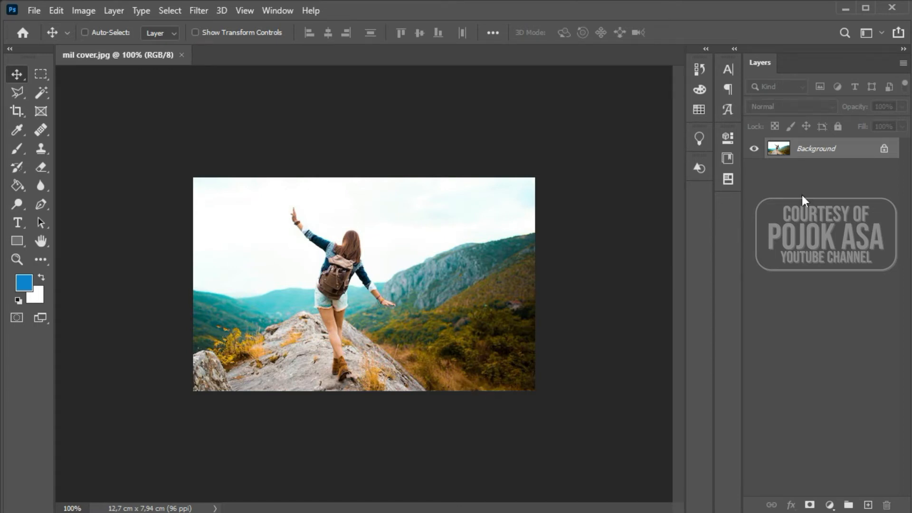
Add a layer mask to the Background photo layer.
left_click(808, 148)
left_click(820, 153)
left_click(809, 505)
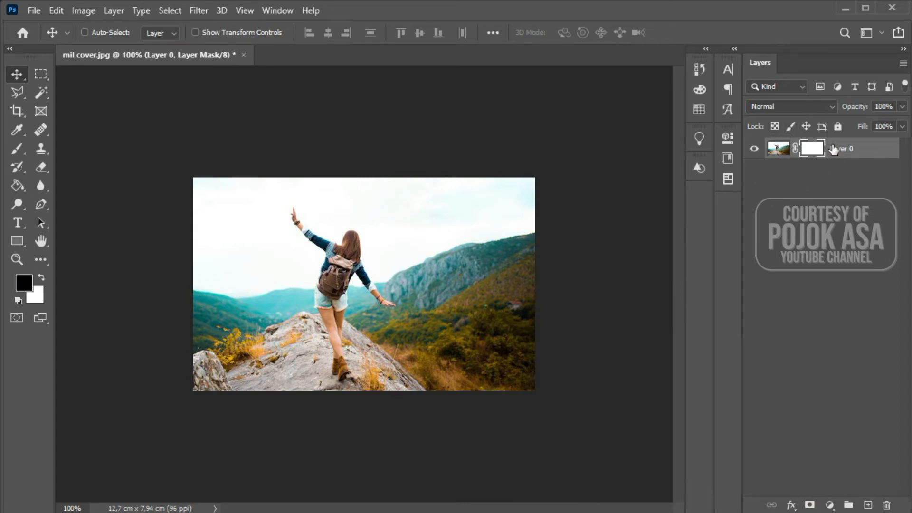
Alternate between selecting Layer 0's image and its mask to compare the active colours, and revert the file to its saved state.
left_click(773, 155)
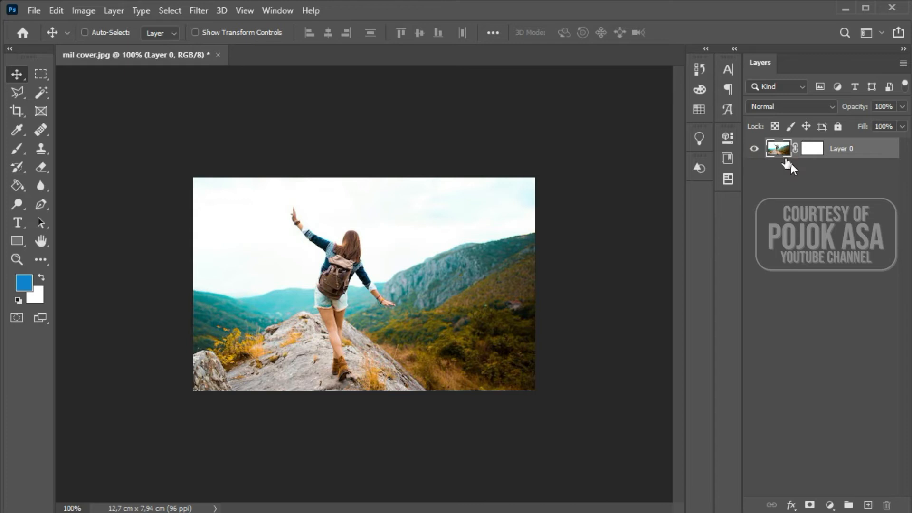
left_click(811, 159)
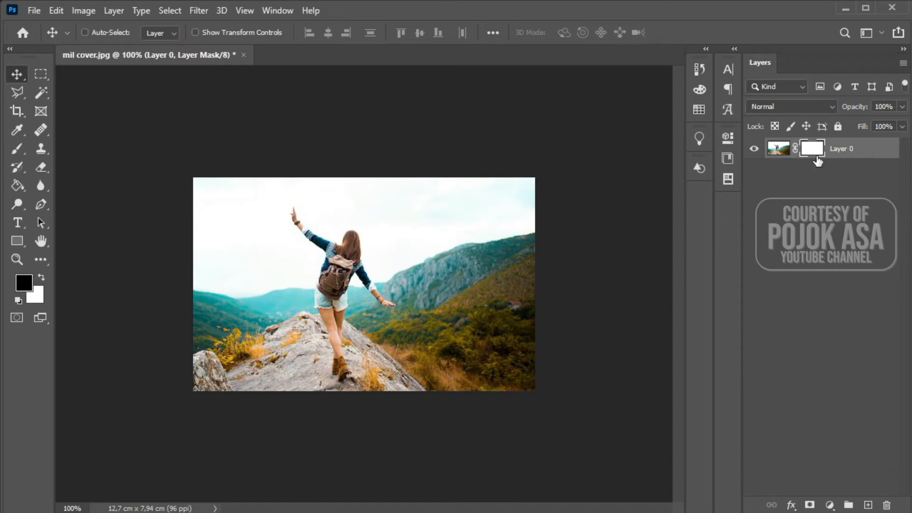
left_click(781, 149)
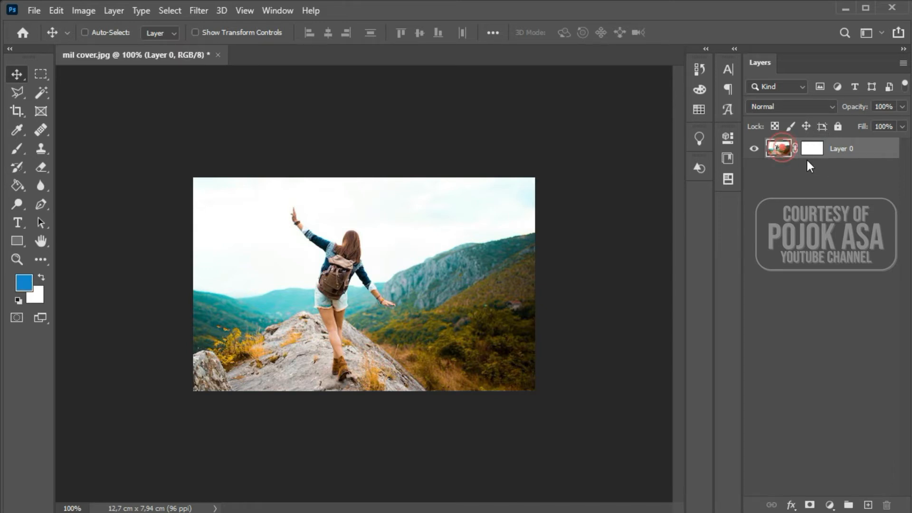
left_click(813, 151)
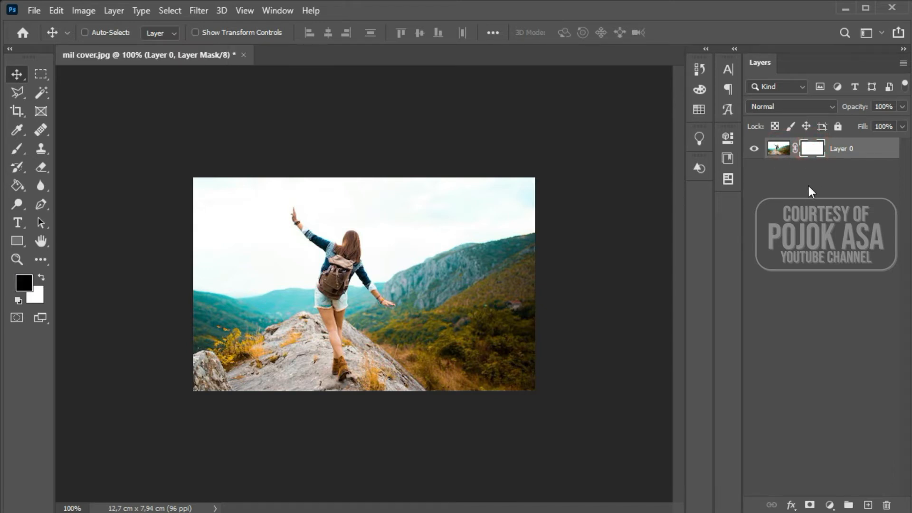
left_click(788, 229)
left_click(778, 148)
left_click(808, 151)
left_click(790, 212)
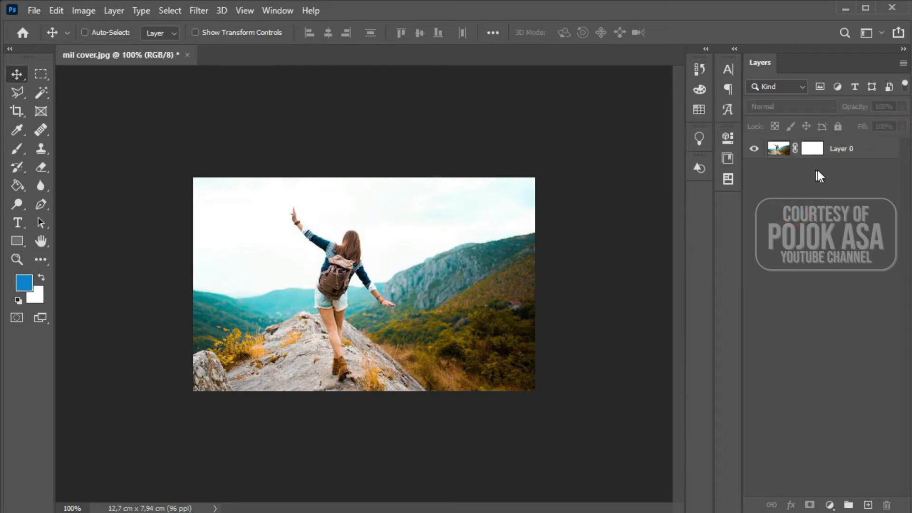
left_click(817, 149)
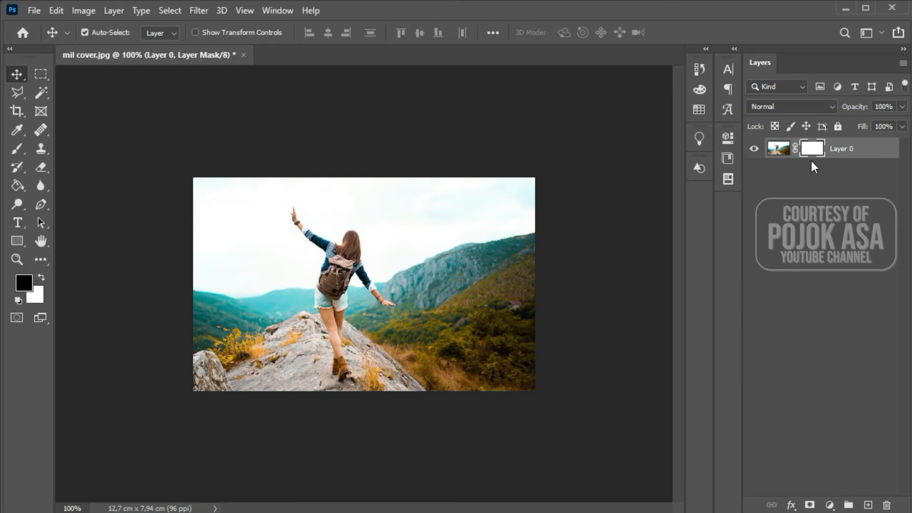
key("F12")
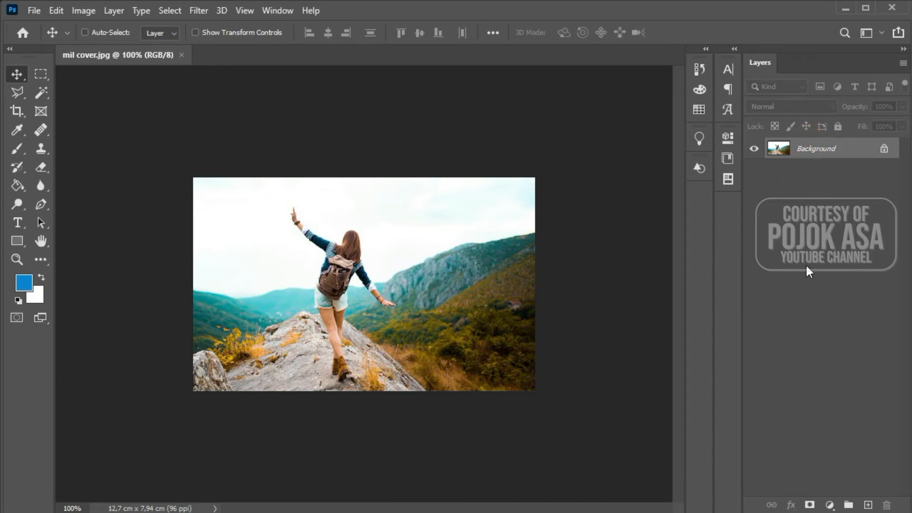
Add a layer mask to the Background photo layer and select the mask for editing.
left_click(809, 505)
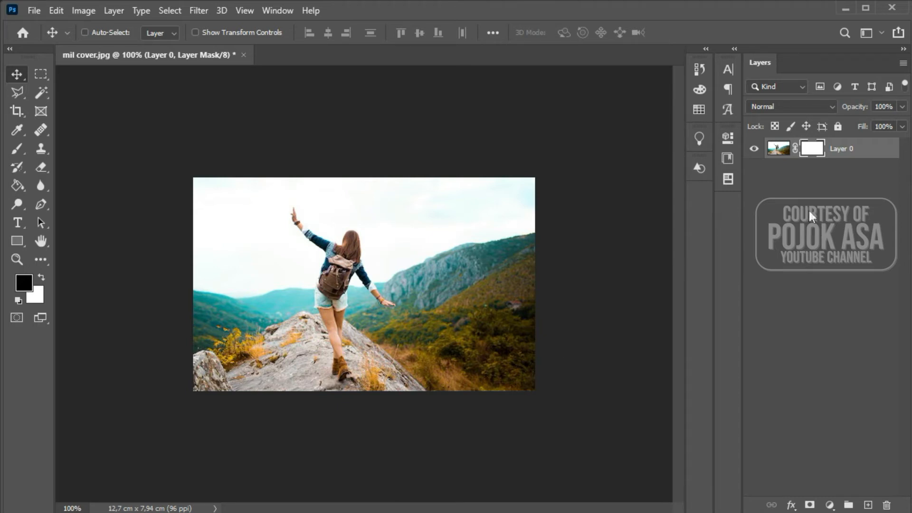
left_click(819, 190)
left_click(812, 151)
Alternate between Layer 0's image and mask to examine how the foreground and background colours change with the selection.
left_click(779, 149)
left_click(812, 149)
left_click(778, 151)
left_click(814, 150)
left_click(20, 300)
left_click(817, 224)
left_click(813, 151)
left_click(800, 252)
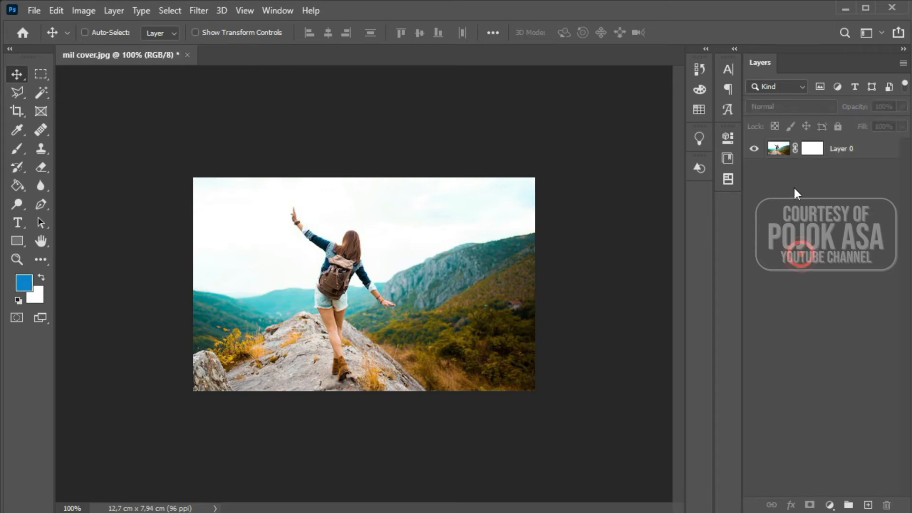
Paint loose black strokes on Layer 0's mask with the Brush tool, over the scenery on both sides of the woman.
left_click(813, 150)
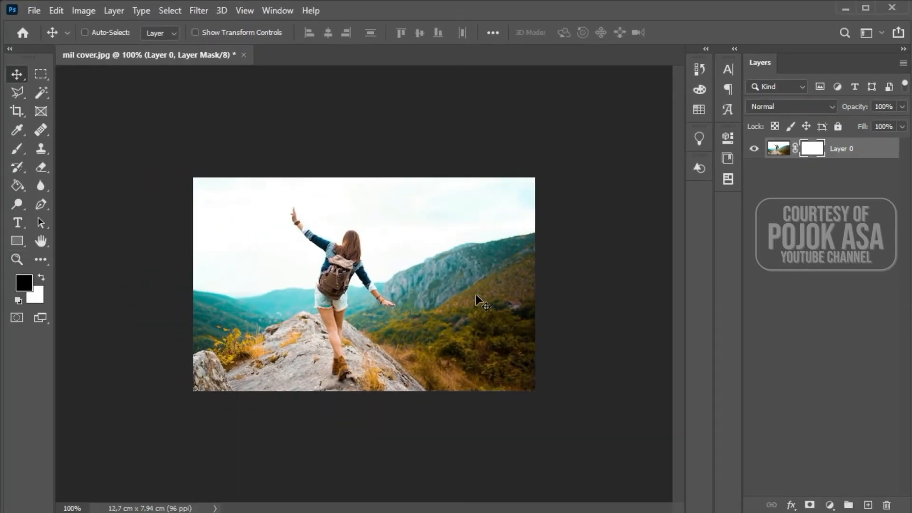
scroll(406, 298, "up", 4)
scroll(356, 306, "up", 2)
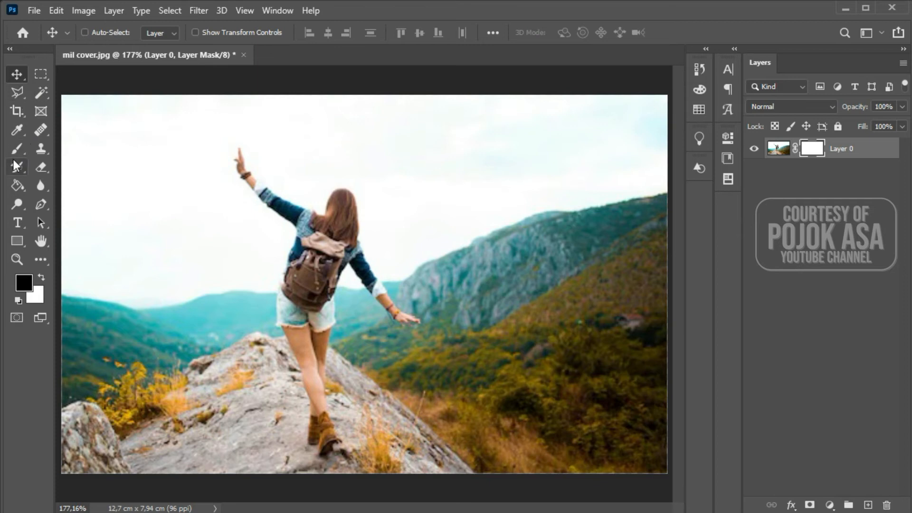
right_click(23, 152)
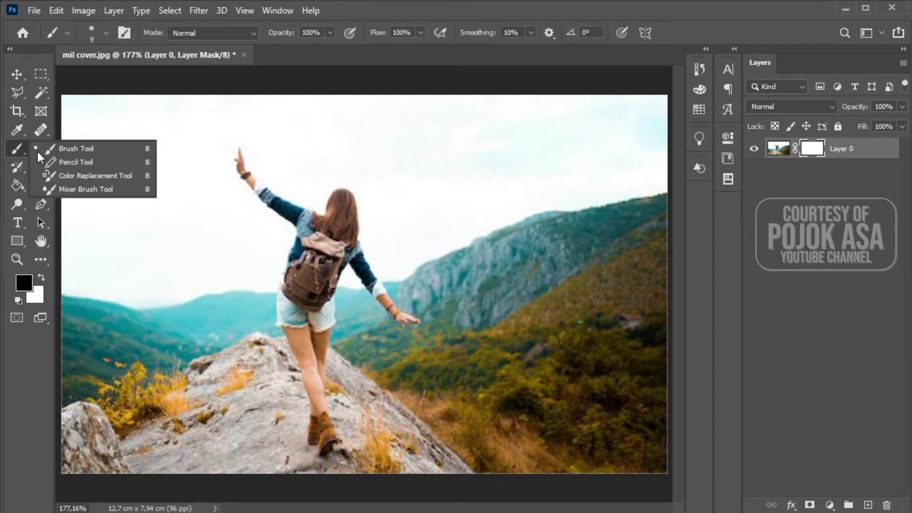
left_click(56, 152)
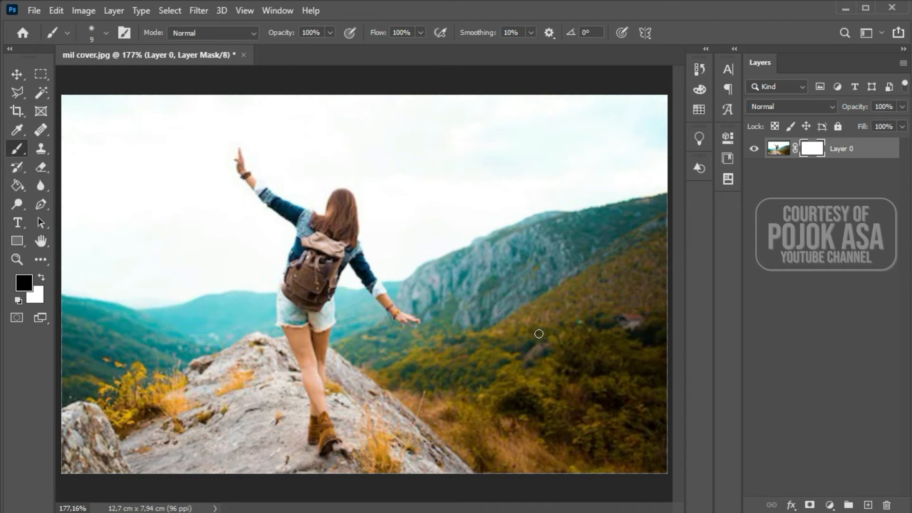
mouse_move(541, 252)
left_mouse_down()
mouse_move(504, 336)
mouse_move(504, 391)
mouse_move(560, 281)
mouse_move(552, 255)
mouse_move(529, 390)
mouse_move(503, 401)
mouse_move(562, 233)
mouse_move(496, 300)
mouse_move(494, 400)
mouse_move(465, 319)
mouse_move(500, 239)
mouse_move(542, 411)
mouse_move(565, 257)
mouse_move(614, 409)
mouse_move(597, 362)
mouse_move(628, 215)
mouse_move(577, 239)
mouse_move(659, 379)
mouse_move(621, 420)
mouse_move(506, 444)
mouse_move(449, 417)
mouse_move(443, 374)
mouse_move(458, 240)
mouse_move(501, 175)
mouse_move(515, 238)
mouse_move(524, 177)
mouse_move(548, 143)
mouse_move(535, 181)
mouse_move(612, 147)
left_mouse_up()
mouse_move(142, 330)
left_mouse_down()
mouse_move(179, 287)
mouse_move(191, 390)
mouse_move(217, 453)
left_mouse_up()
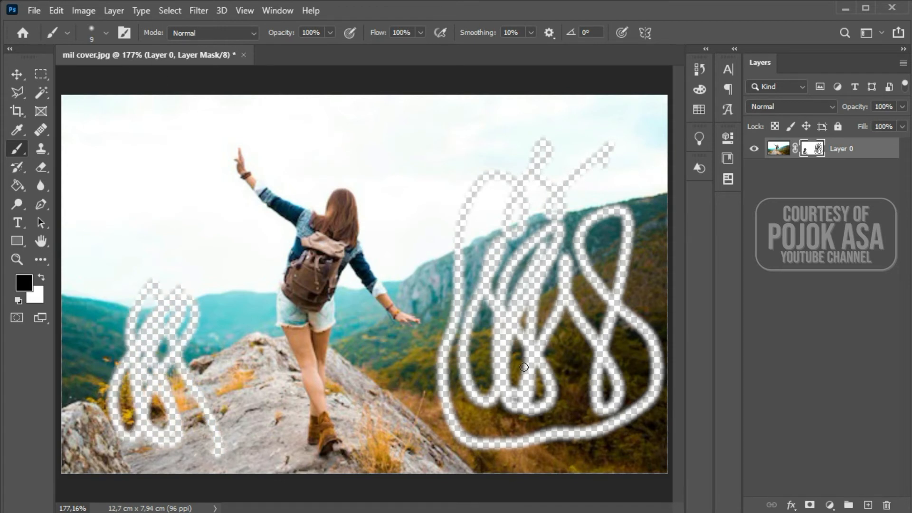
Paint the mask black around the woman with a 48 px Soft Round brush to hide the surrounding scenery.
left_click(106, 33)
left_click_drag(103, 83, 106, 84)
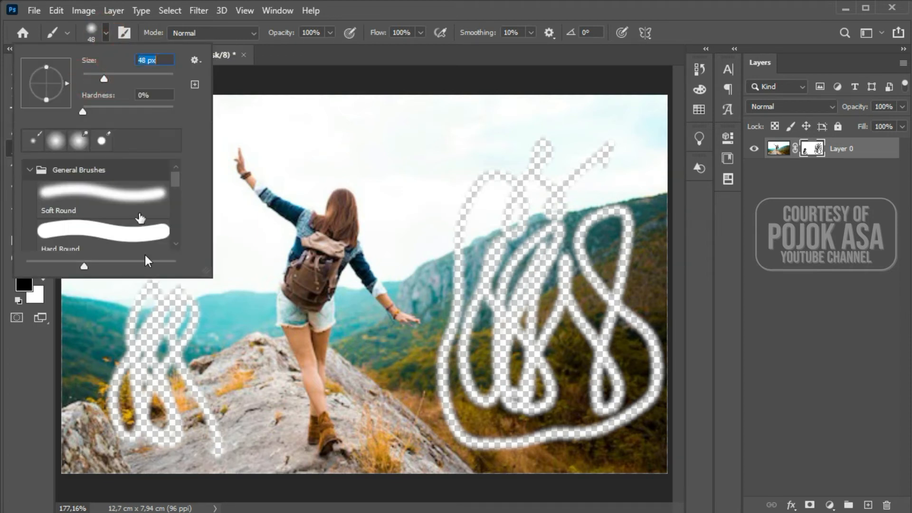
left_click(95, 197)
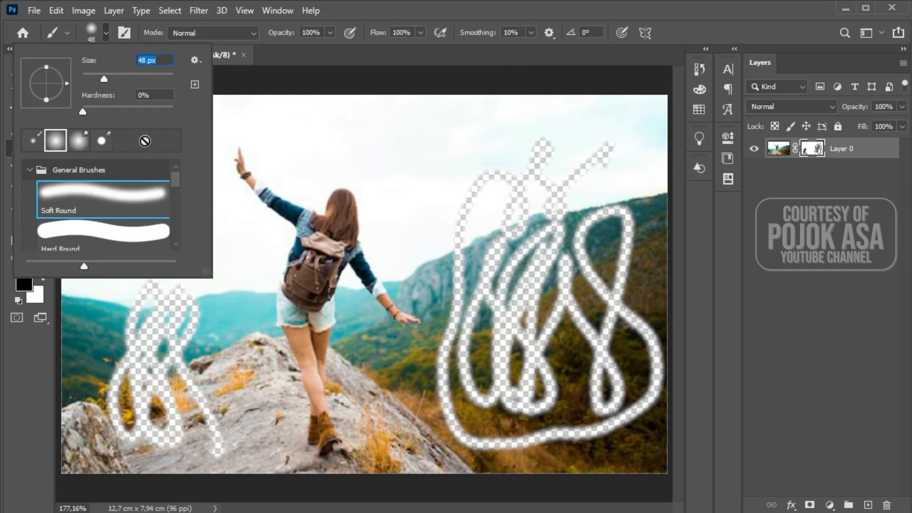
left_click(106, 33)
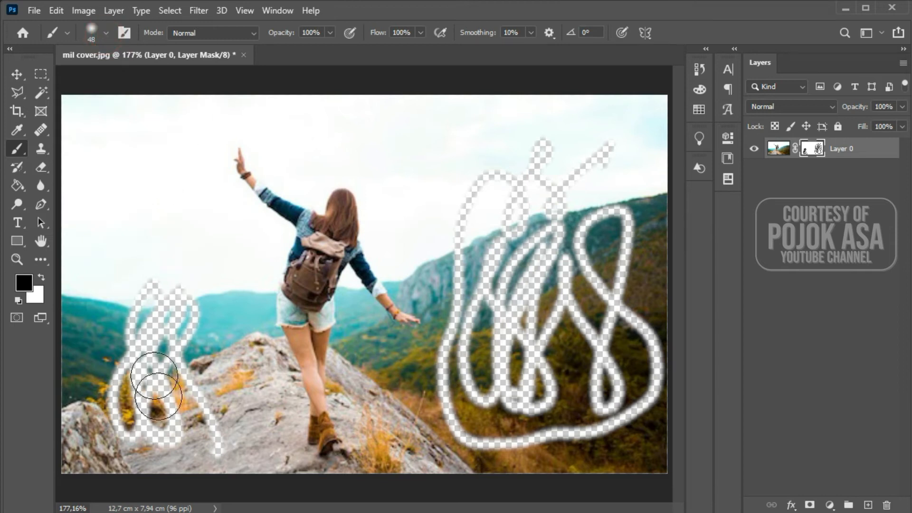
mouse_move(147, 301)
left_mouse_down()
mouse_move(113, 315)
mouse_move(81, 470)
mouse_move(229, 472)
mouse_move(240, 443)
mouse_move(116, 458)
mouse_move(134, 300)
mouse_move(106, 315)
mouse_move(112, 181)
mouse_move(164, 283)
mouse_move(166, 218)
mouse_move(87, 224)
mouse_move(85, 179)
mouse_move(97, 153)
mouse_move(183, 102)
mouse_move(145, 158)
mouse_move(78, 131)
mouse_move(117, 133)
mouse_move(244, 85)
mouse_move(281, 126)
mouse_move(357, 112)
mouse_move(454, 308)
mouse_move(519, 319)
mouse_move(650, 204)
mouse_move(613, 265)
mouse_move(553, 183)
mouse_move(631, 169)
mouse_move(560, 112)
mouse_move(507, 132)
mouse_move(330, 157)
mouse_move(651, 444)
mouse_move(401, 377)
mouse_move(480, 386)
mouse_move(393, 454)
mouse_move(603, 466)
mouse_move(596, 397)
mouse_move(256, 451)
left_mouse_up()
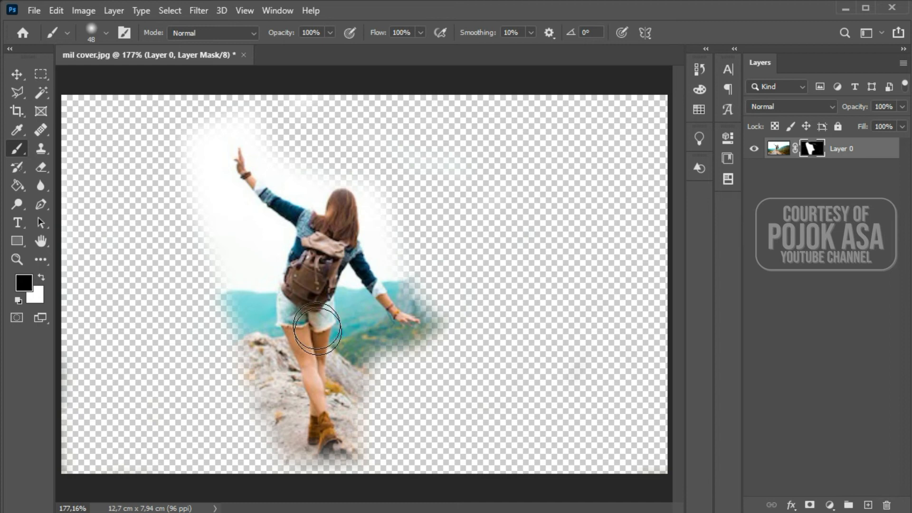
Disable Layer 0's mask to show the whole photo and enable it again.
right_click(808, 147)
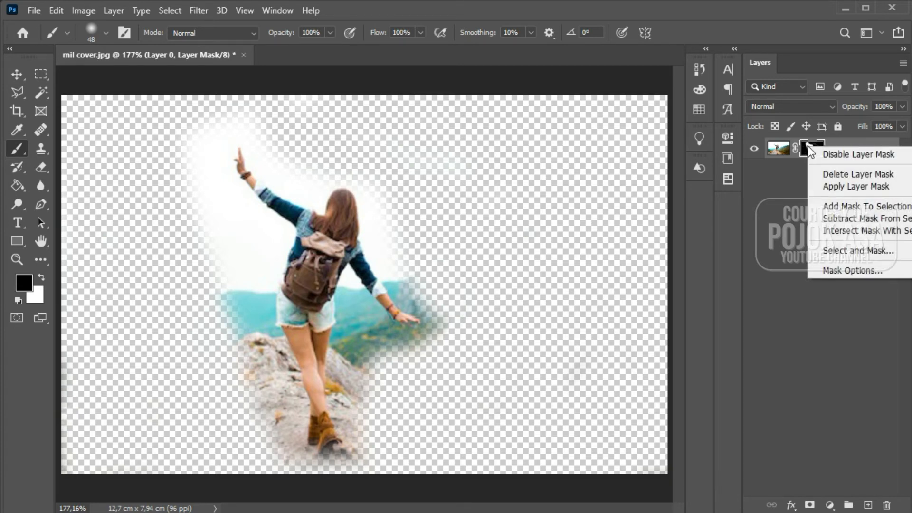
left_click(840, 153)
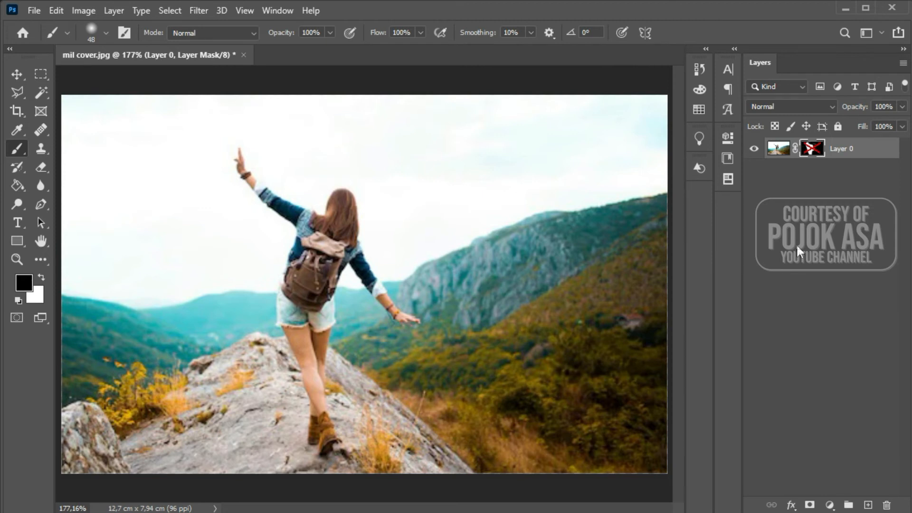
right_click(813, 150)
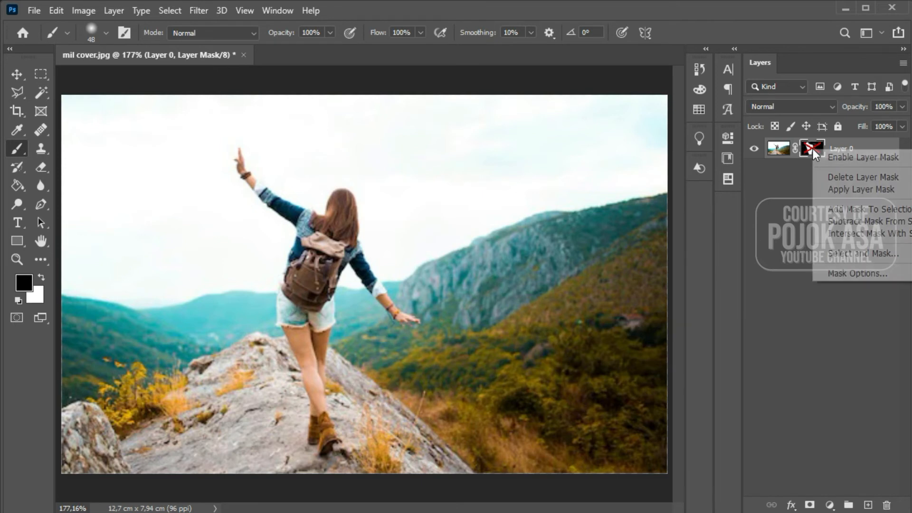
left_click(837, 158)
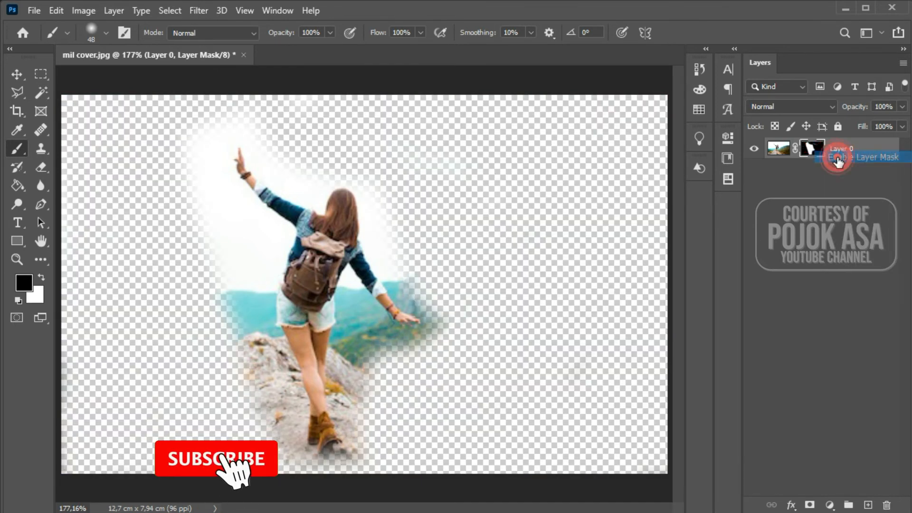
Delete Layer 0's mask and undo the deletion.
right_click(812, 150)
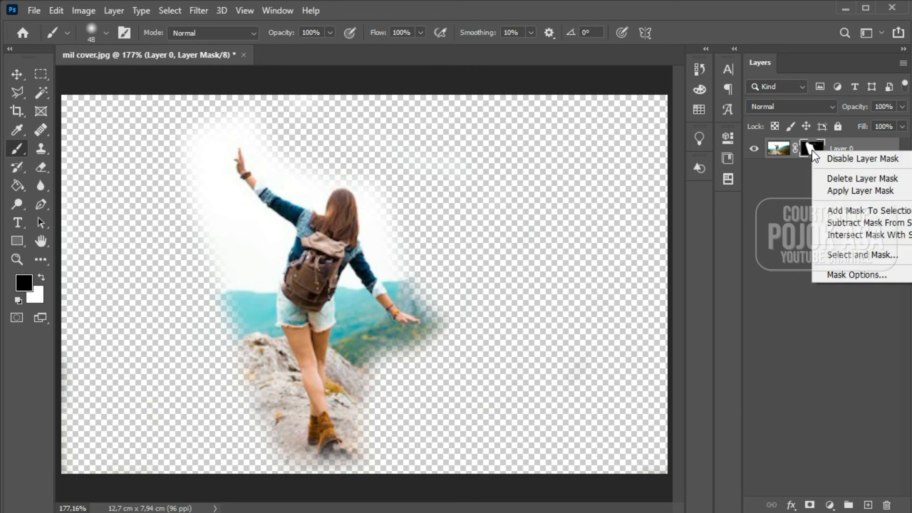
left_click(826, 178)
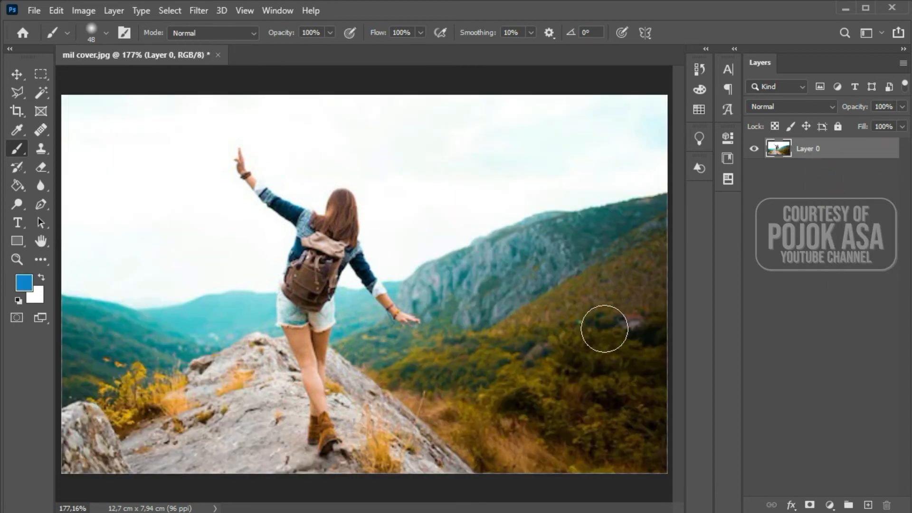
key("ctrl+z")
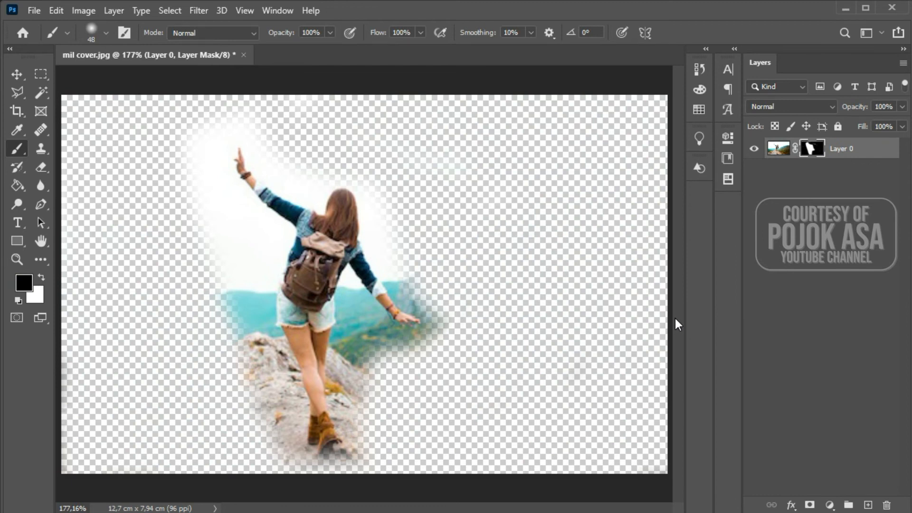
Select Layer 0's mask and paint black along both sides of the woman to trim more of the remaining scenery.
left_click(777, 148)
left_click(812, 148)
left_click_drag(213, 186, 222, 366)
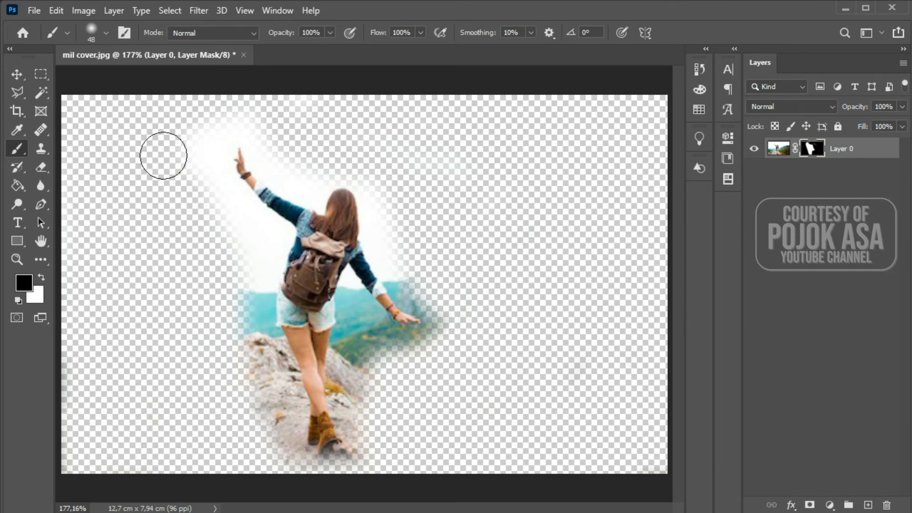
mouse_move(300, 103)
left_mouse_down()
mouse_move(413, 159)
mouse_move(540, 375)
mouse_move(375, 380)
left_mouse_up()
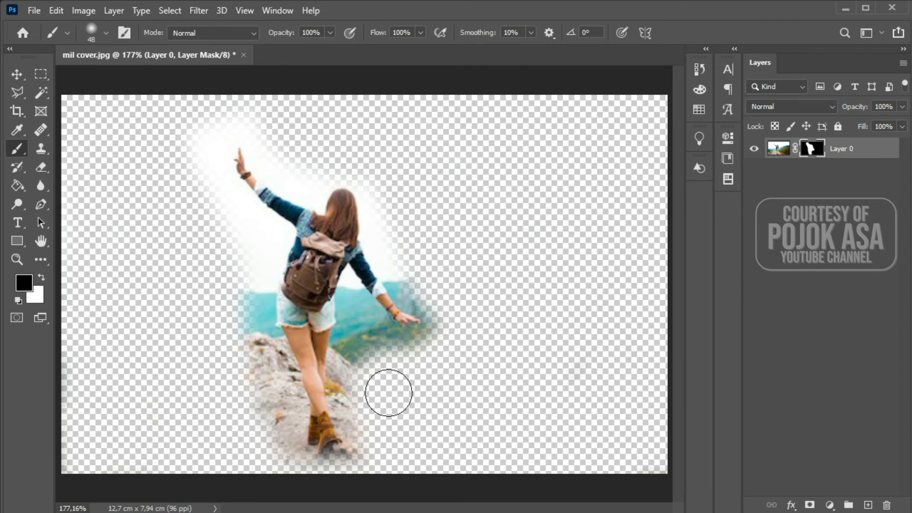
Paint white on the mask to restore scenery around the woman, and paint black over it to hide it again.
left_click(41, 277)
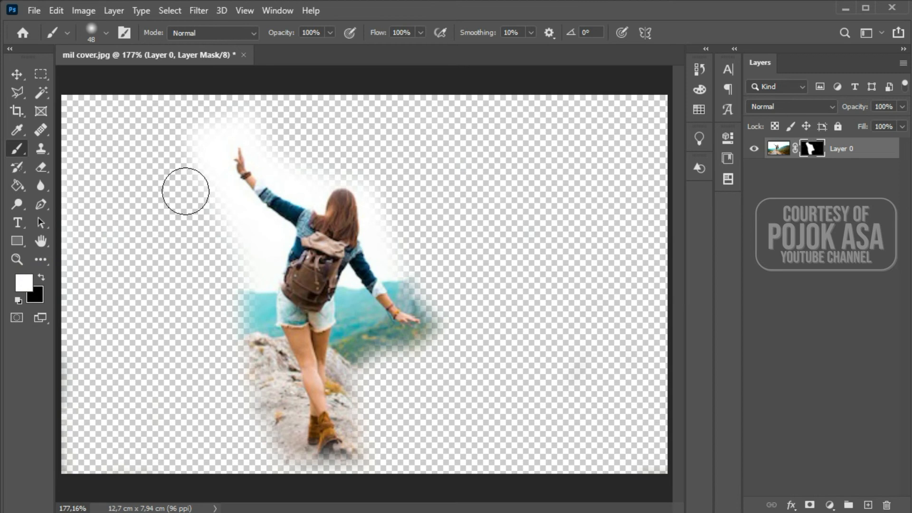
mouse_move(189, 142)
left_mouse_down()
mouse_move(229, 289)
mouse_move(244, 382)
mouse_move(278, 465)
mouse_move(228, 422)
mouse_move(171, 225)
mouse_move(180, 183)
mouse_move(160, 157)
mouse_move(185, 117)
mouse_move(165, 106)
mouse_move(142, 177)
mouse_move(186, 308)
mouse_move(164, 402)
mouse_move(194, 359)
mouse_move(175, 282)
mouse_move(171, 308)
mouse_move(232, 469)
mouse_move(391, 458)
mouse_move(390, 397)
mouse_move(364, 370)
mouse_move(418, 489)
mouse_move(407, 398)
mouse_move(445, 369)
mouse_move(469, 319)
mouse_move(424, 209)
mouse_move(422, 156)
mouse_move(413, 248)
mouse_move(459, 331)
mouse_move(436, 355)
mouse_move(387, 371)
mouse_move(435, 335)
mouse_move(426, 204)
mouse_move(377, 157)
mouse_move(390, 219)
mouse_move(400, 213)
mouse_move(368, 152)
mouse_move(295, 139)
mouse_move(355, 162)
mouse_move(239, 118)
mouse_move(202, 117)
mouse_move(172, 139)
mouse_move(161, 212)
mouse_move(178, 300)
mouse_move(168, 414)
mouse_move(224, 463)
mouse_move(249, 479)
mouse_move(416, 485)
mouse_move(423, 400)
mouse_move(471, 351)
left_mouse_up()
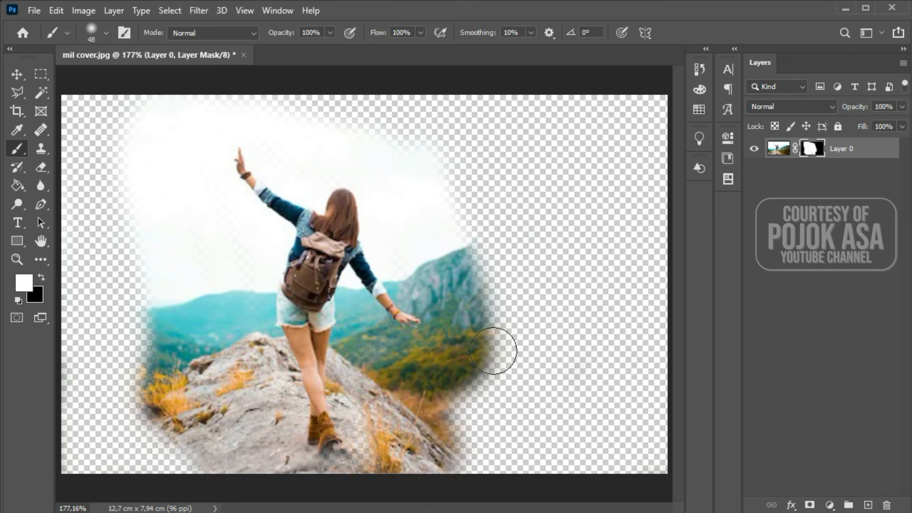
left_click(42, 278)
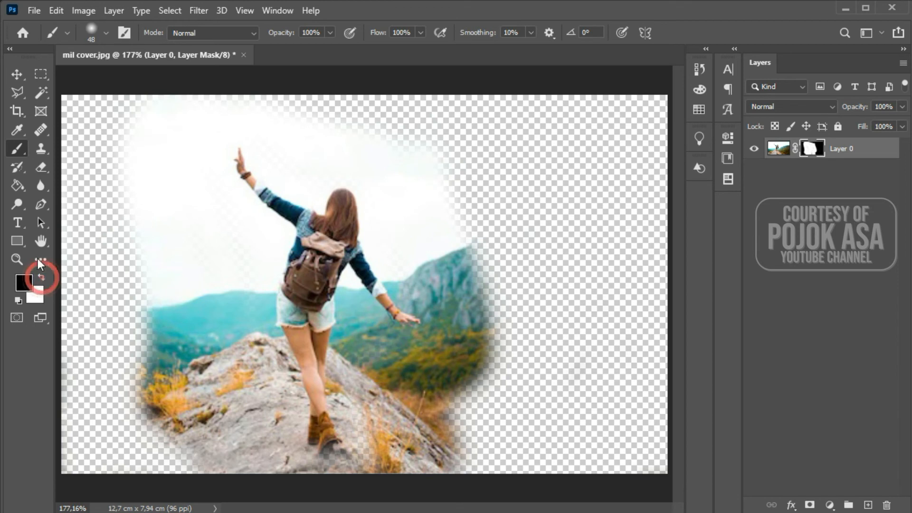
mouse_move(143, 299)
left_mouse_down()
mouse_move(206, 478)
mouse_move(190, 336)
mouse_move(232, 414)
mouse_move(165, 299)
mouse_move(166, 415)
mouse_move(136, 345)
mouse_move(214, 463)
mouse_move(190, 278)
mouse_move(149, 152)
mouse_move(150, 275)
mouse_move(159, 108)
mouse_move(196, 100)
mouse_move(162, 187)
mouse_move(221, 386)
mouse_move(223, 262)
mouse_move(225, 317)
mouse_move(239, 363)
mouse_move(232, 355)
mouse_move(263, 423)
mouse_move(266, 477)
mouse_move(317, 491)
mouse_move(380, 476)
mouse_move(429, 365)
mouse_move(505, 430)
mouse_move(464, 464)
mouse_move(444, 388)
mouse_move(505, 320)
mouse_move(431, 201)
mouse_move(417, 149)
mouse_move(412, 207)
mouse_move(473, 329)
mouse_move(427, 204)
mouse_move(384, 145)
mouse_move(350, 140)
mouse_move(302, 158)
mouse_move(284, 149)
mouse_move(265, 114)
mouse_move(234, 104)
mouse_move(205, 122)
mouse_move(184, 171)
mouse_move(198, 218)
mouse_move(224, 243)
mouse_move(230, 282)
mouse_move(310, 181)
mouse_move(266, 257)
mouse_move(259, 296)
mouse_move(258, 260)
left_mouse_up()
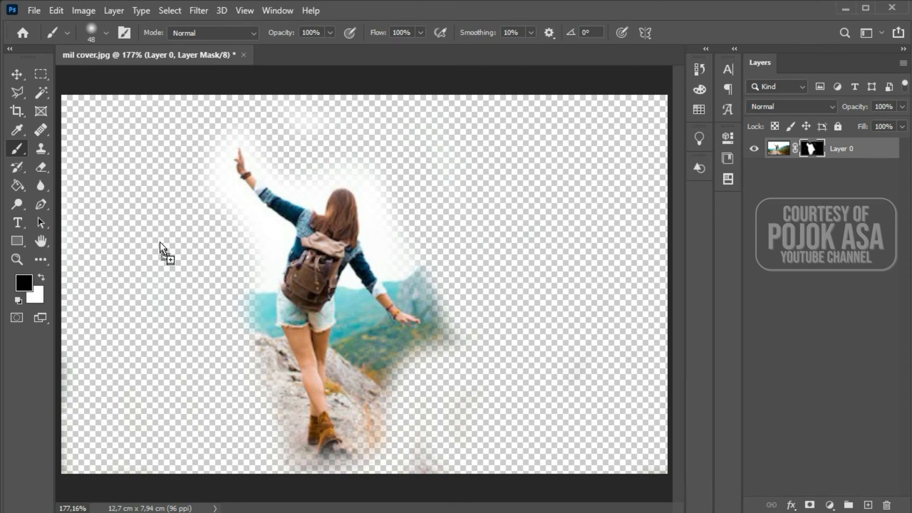
Place the Broga-Hill-2 image in the document and move its layer below Layer 0 as the new backdrop.
left_click_drag(161, 231, 160, 229)
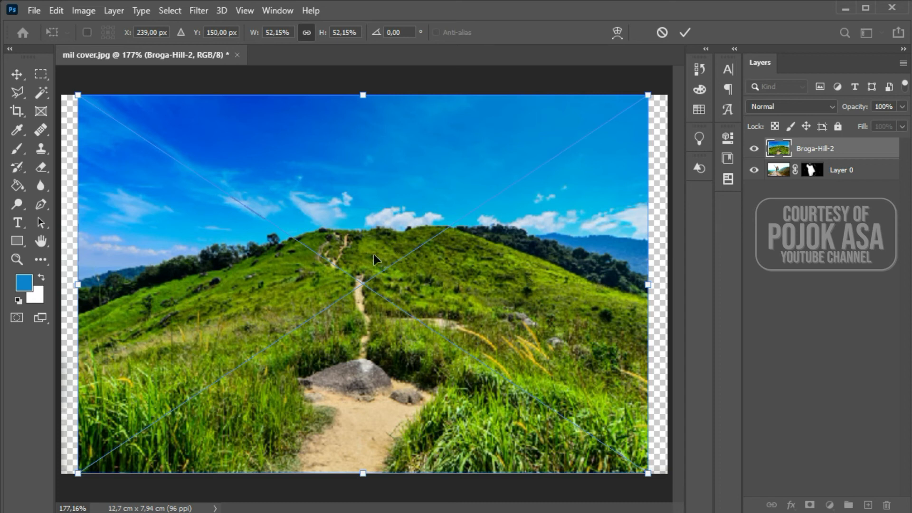
key("Return")
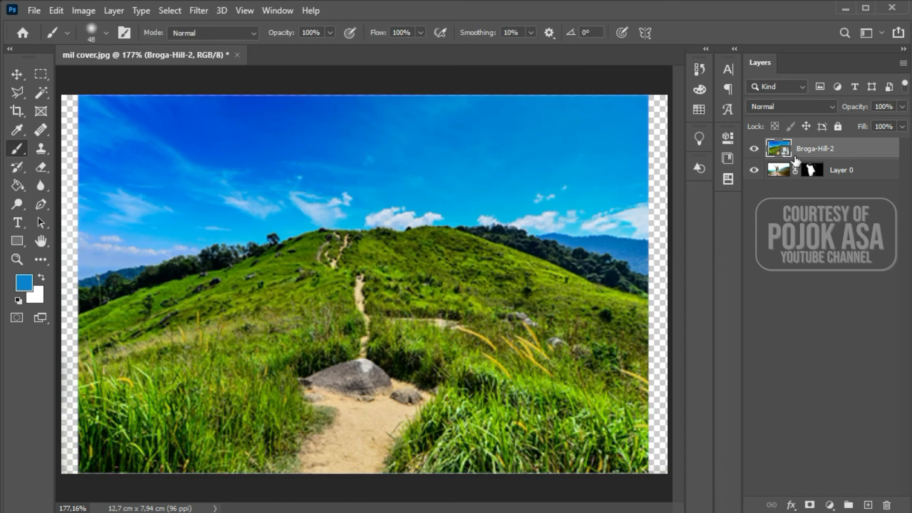
left_click(842, 170)
left_click(836, 145)
left_click_drag(823, 151, 844, 195)
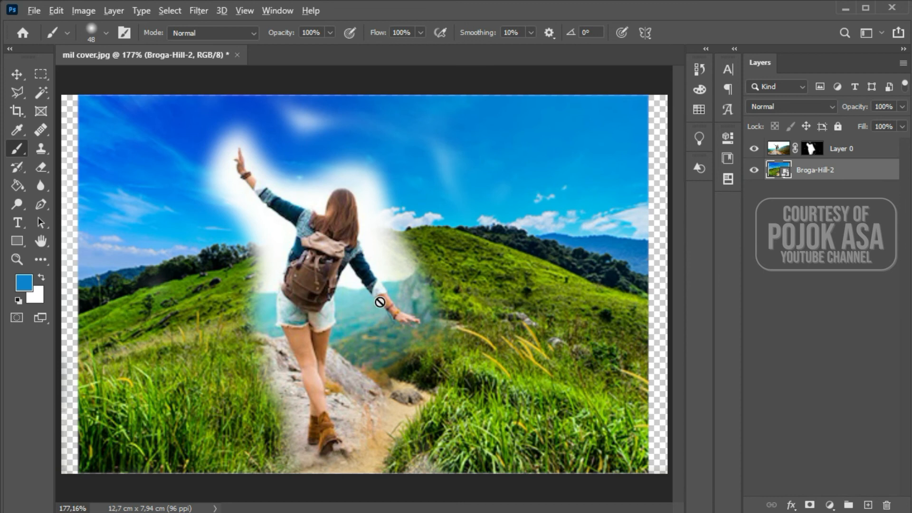
Enlarge the Broga-Hill-2 backdrop to about 13.57 × 8.67 cm so it covers the whole canvas, and apply the transform.
scroll(353, 297, "down", 2)
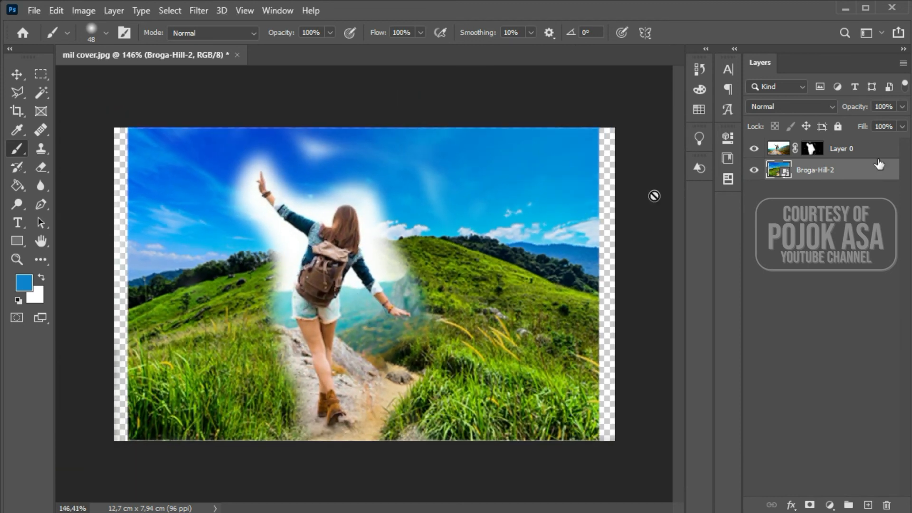
key("ctrl+t")
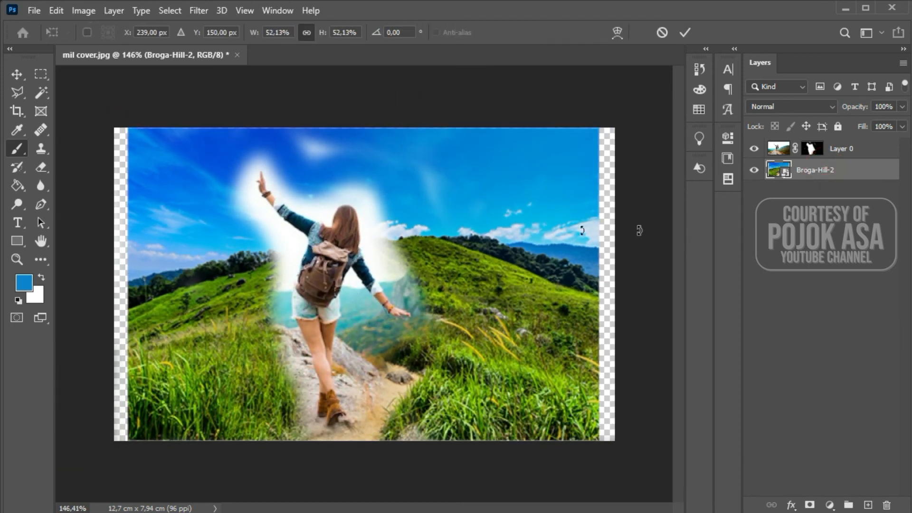
left_click_drag(127, 127, 94, 117)
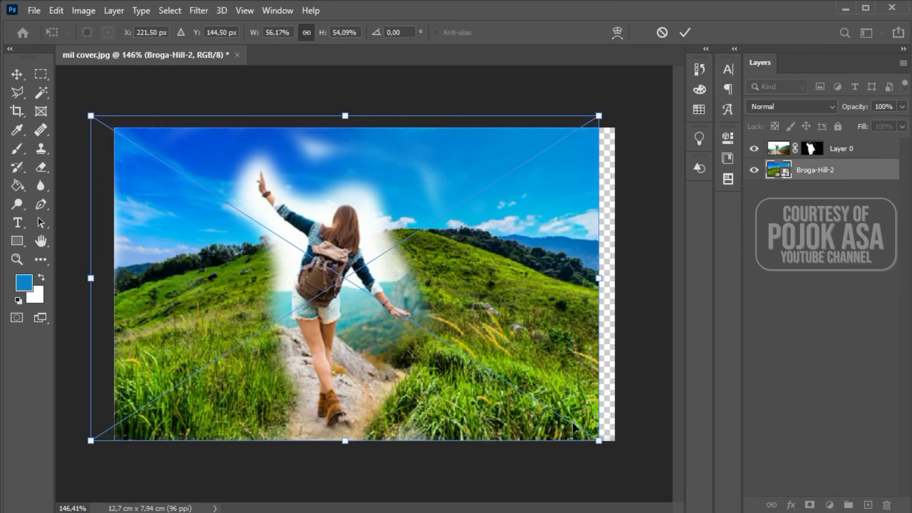
left_click_drag(602, 445, 626, 463)
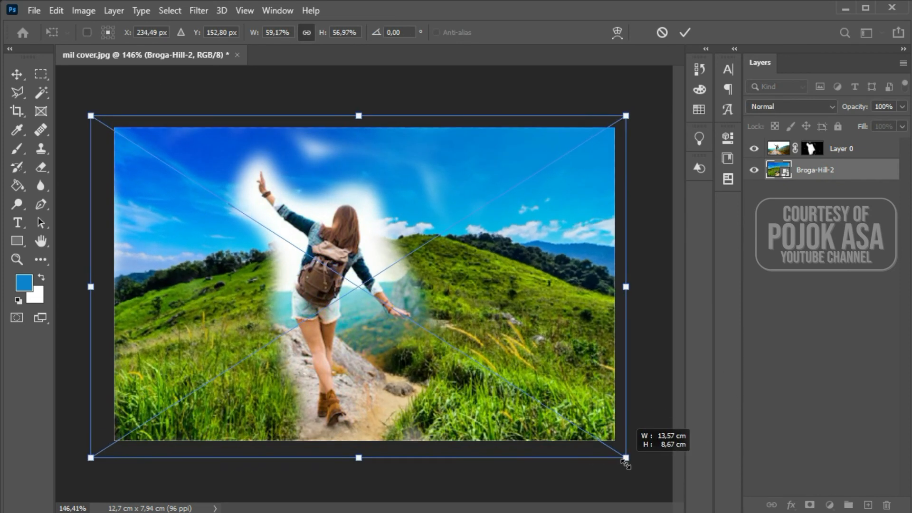
key("b")
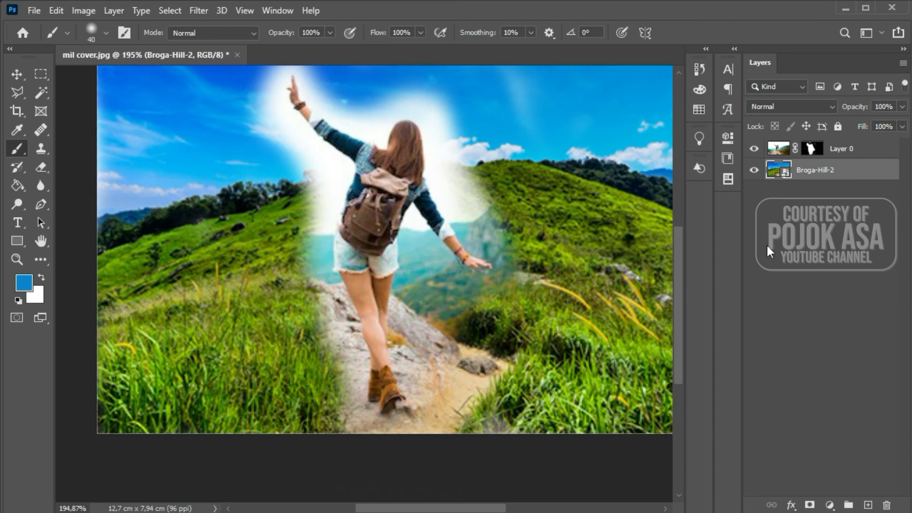
Select Layer 0's mask and paint black beside the woman's lowered arm to hide the old scenery there.
scroll(503, 147, "up", 3)
scroll(606, 245, "up", 1)
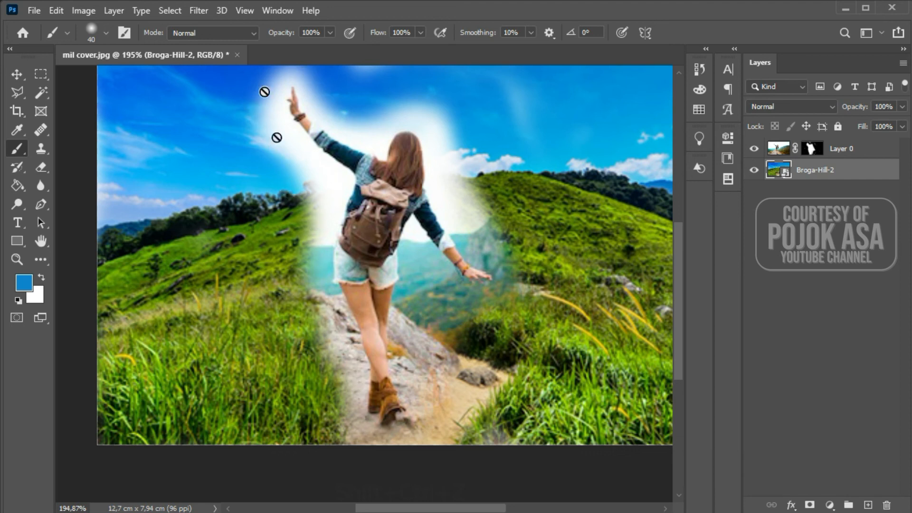
left_click(804, 261)
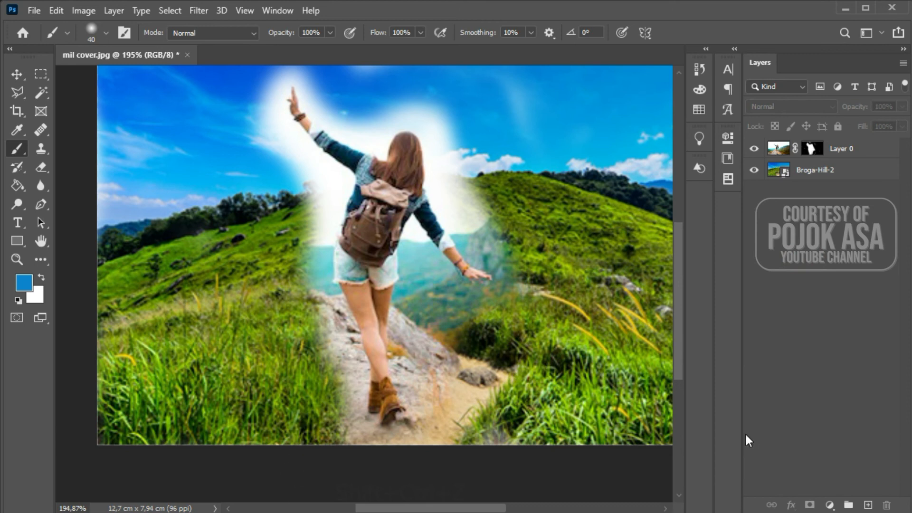
key("ctrl")
left_click(807, 171)
left_click(773, 151)
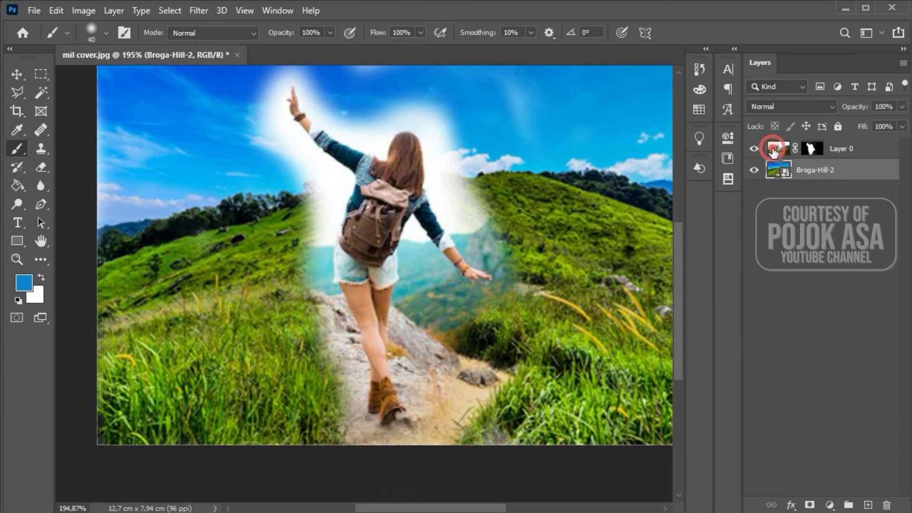
left_click(857, 145)
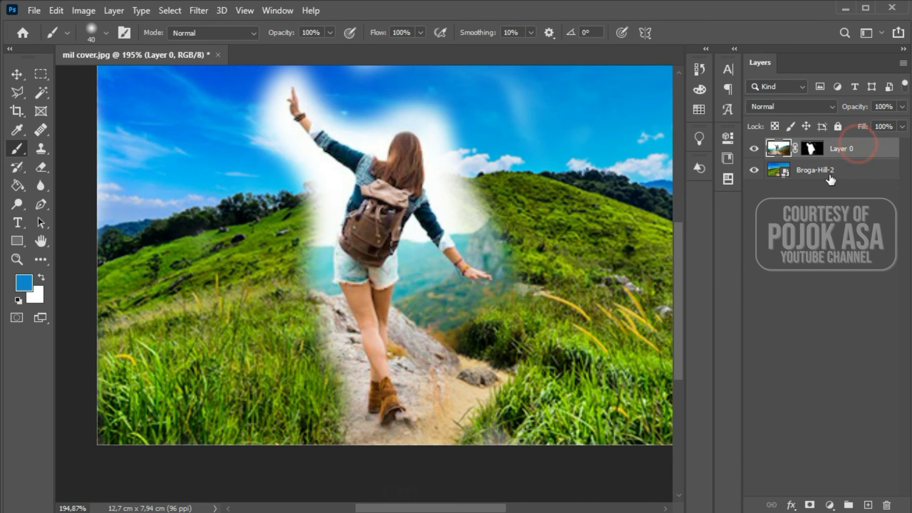
left_click(812, 149)
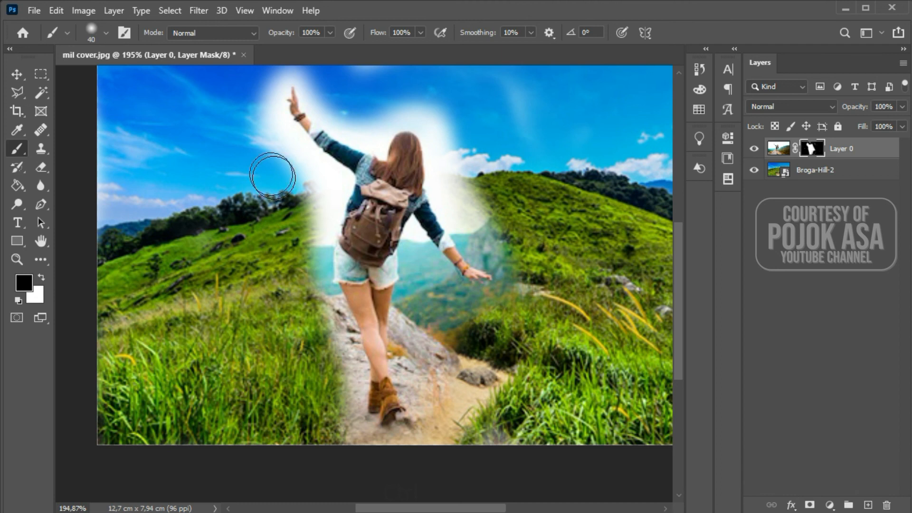
left_click(248, 124)
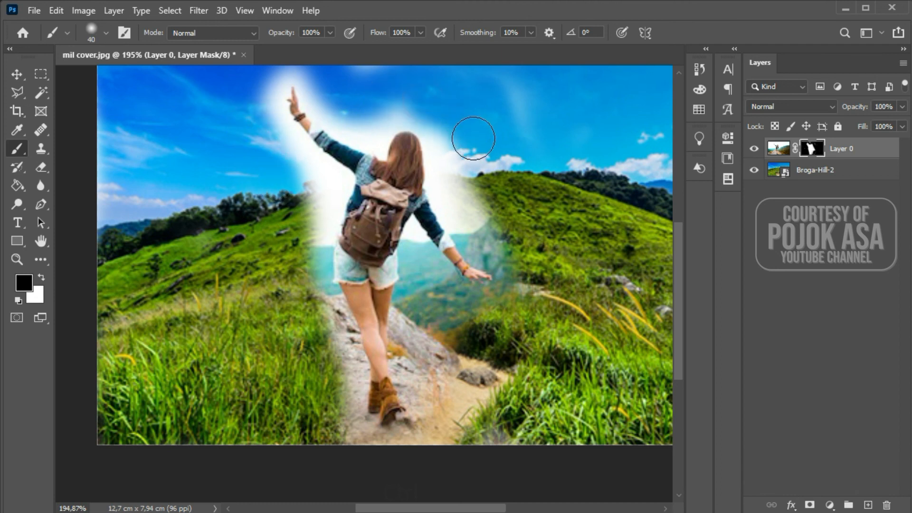
left_click_drag(476, 185, 475, 237)
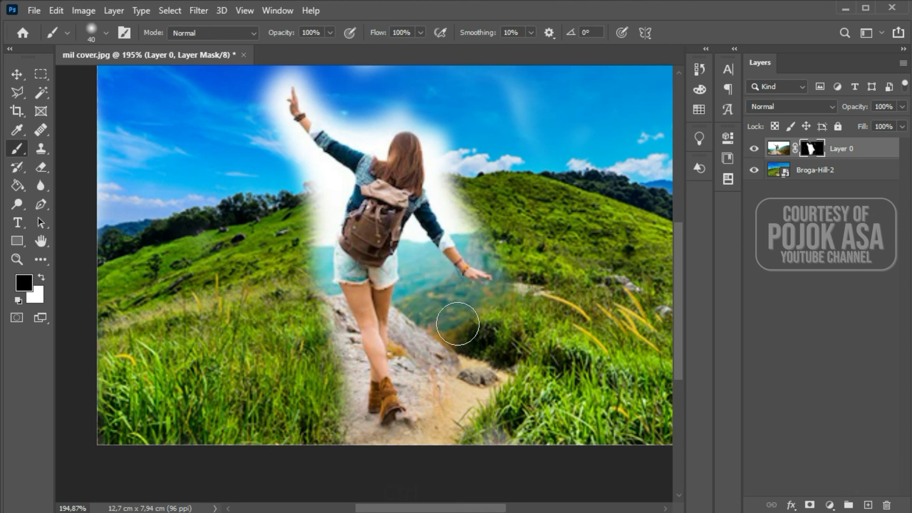
Reduce the soft brush to 20 px and paint black on the mask along her raised-arm side and beside the path rocks.
scroll(468, 328, "up", 1)
scroll(458, 330, "up", 1)
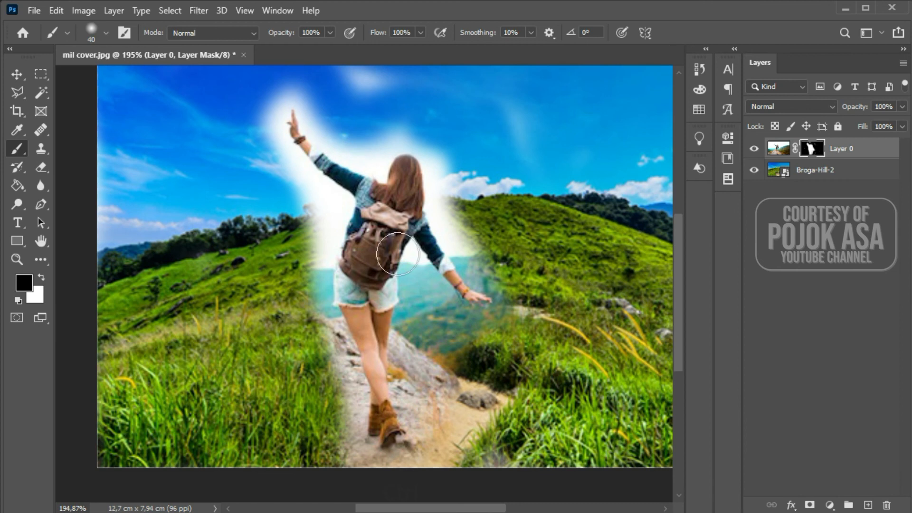
left_click(105, 33)
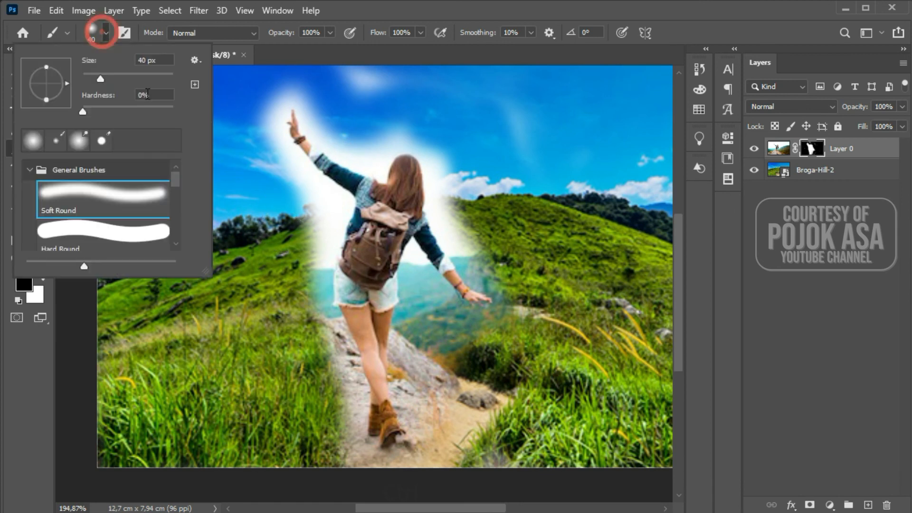
left_click(387, 9)
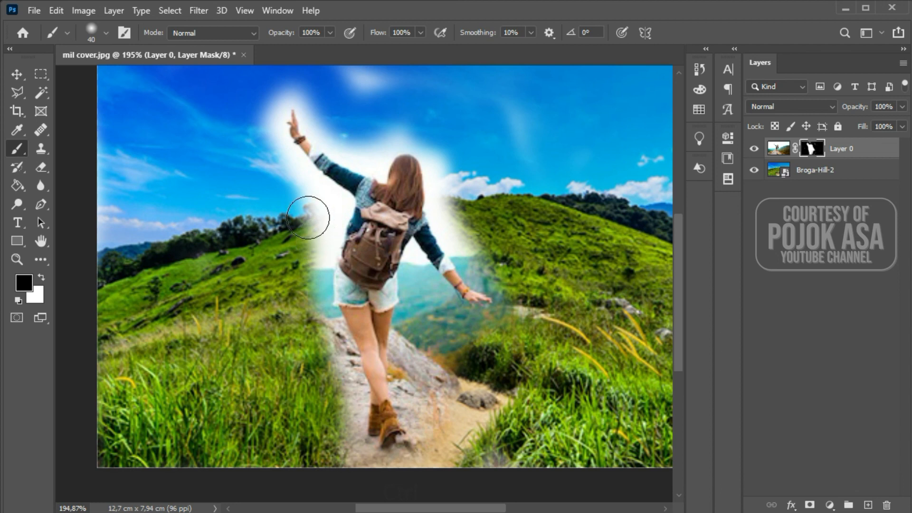
key("bracketleft")
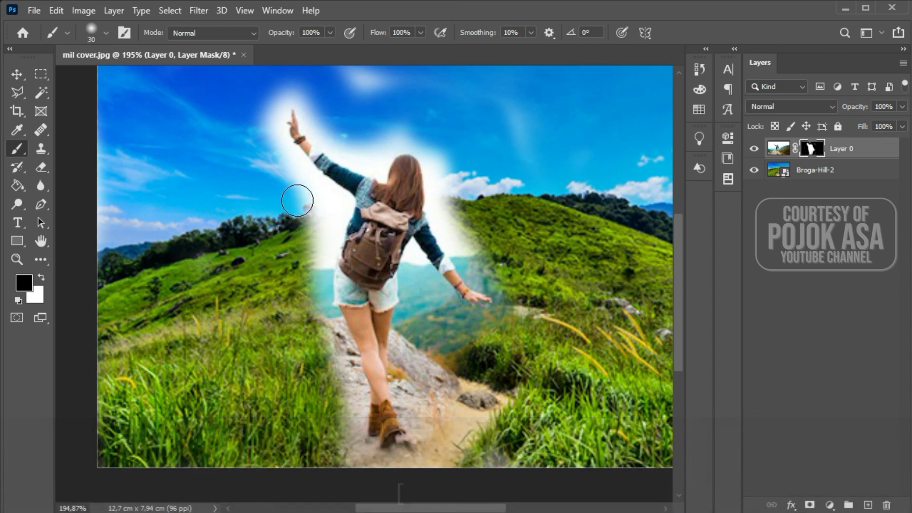
key("bracketleft")
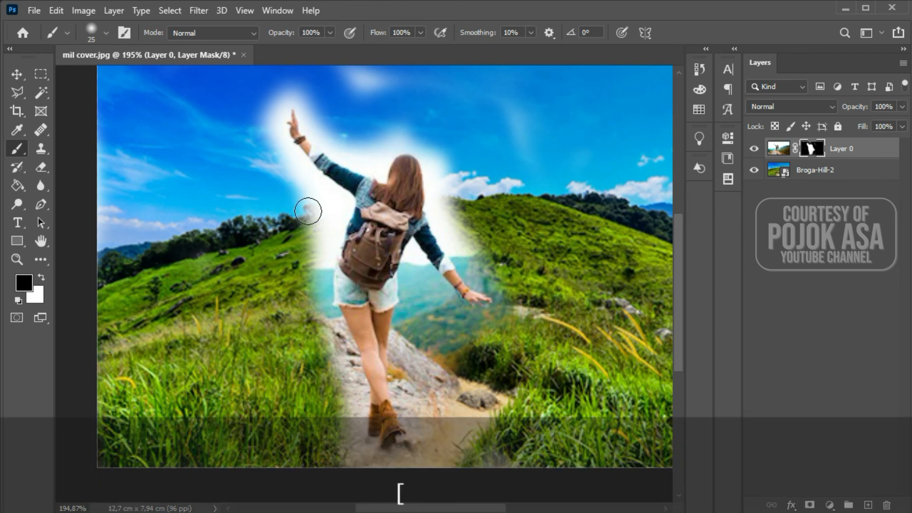
mouse_move(307, 210)
left_mouse_down()
mouse_move(322, 253)
mouse_move(311, 321)
mouse_move(329, 394)
left_mouse_up()
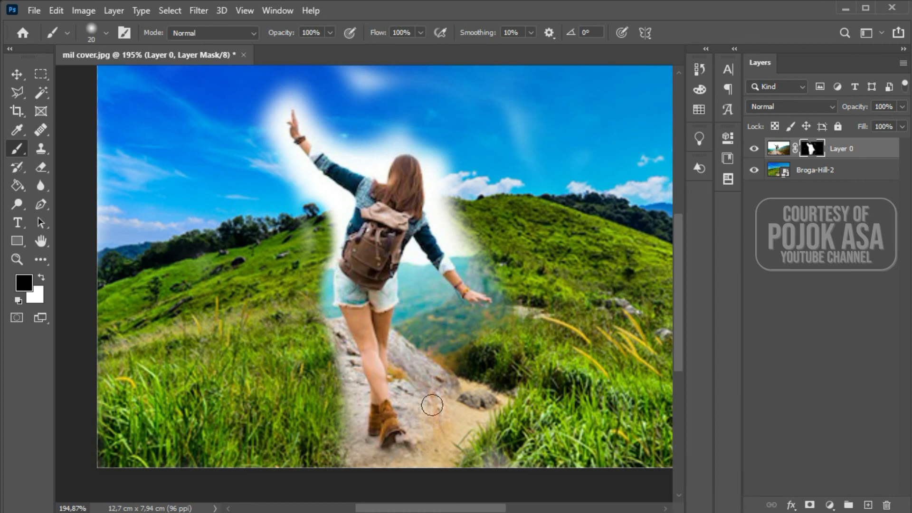
mouse_move(438, 417)
left_mouse_down()
mouse_move(451, 344)
mouse_move(482, 352)
mouse_move(472, 357)
left_mouse_up()
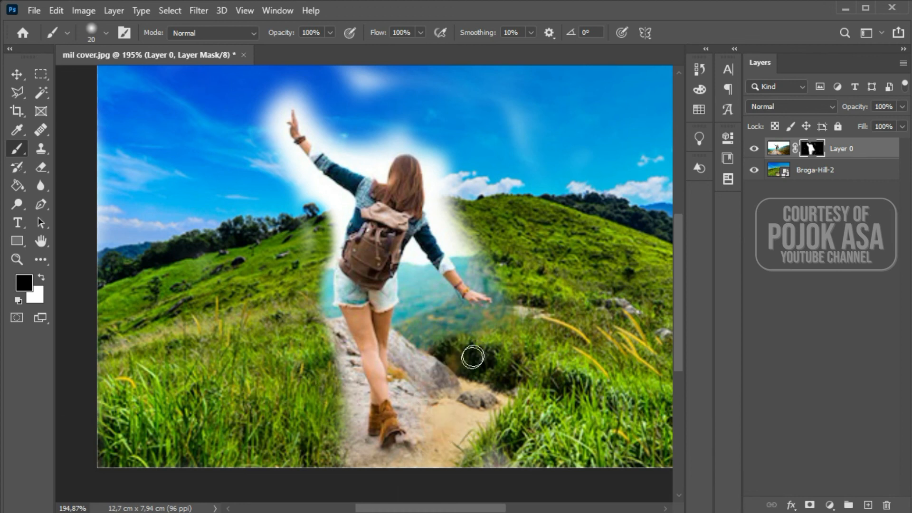
Enlarge the brush to 40 px and mask out the leftover hills between the woman's legs and her lowered hand.
key("bracketright")
key("bracketright")
key("bracketright")
key("bracketright")
key("bracketright")
key("bracketleft")
key("bracketleft")
key("bracketleft")
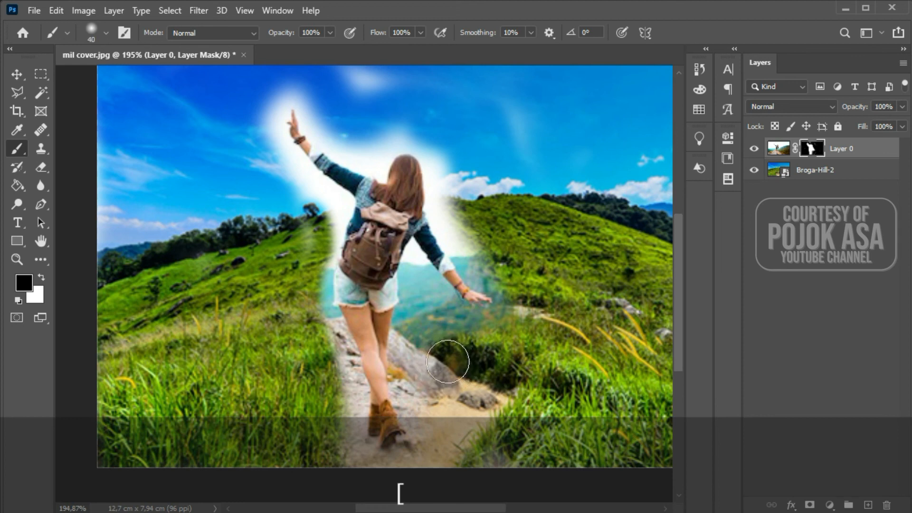
scroll(446, 361, "up", 5, "alt")
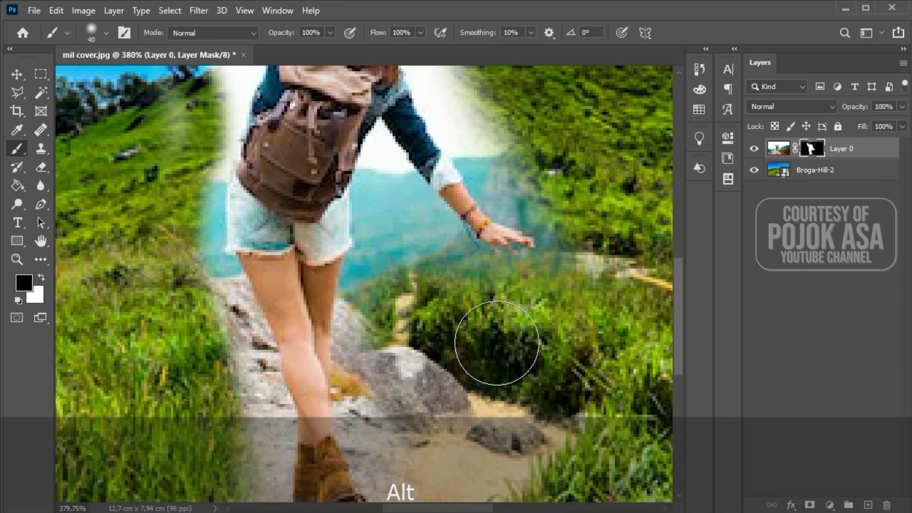
Reduce the brush to 20 px and mask out the old scenery beside her hair, backpack and lowered arm.
key("bracketleft")
scroll(210, 336, "down", 3)
scroll(211, 336, "up", 6)
key("bracketleft")
key("bracketleft")
key("bracketleft")
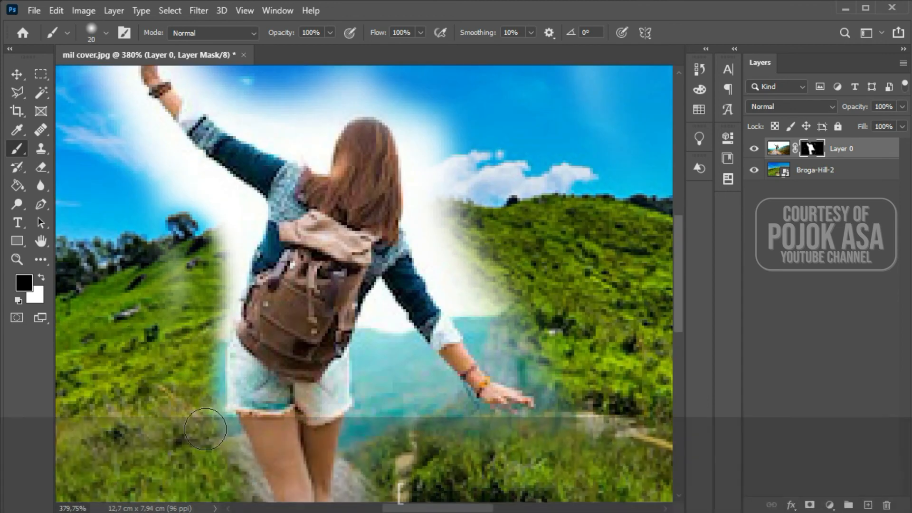
scroll(225, 315, "up", 2)
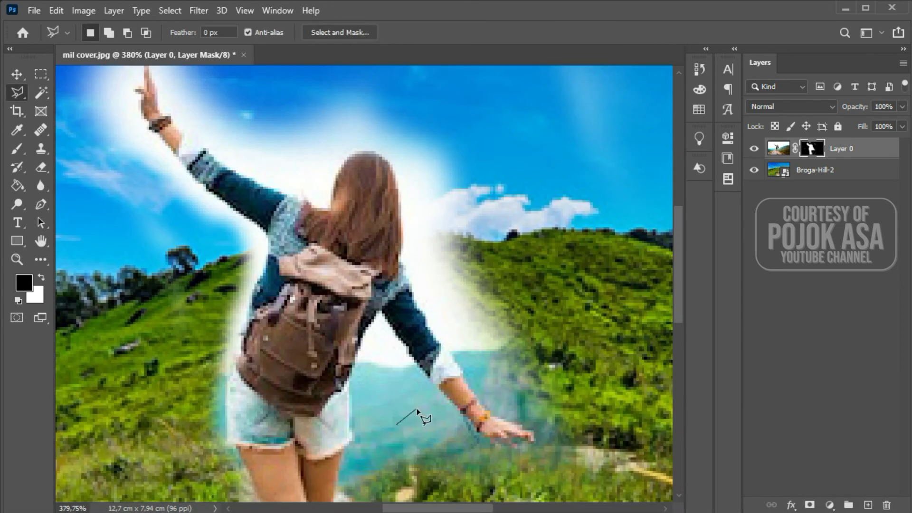
key("b")
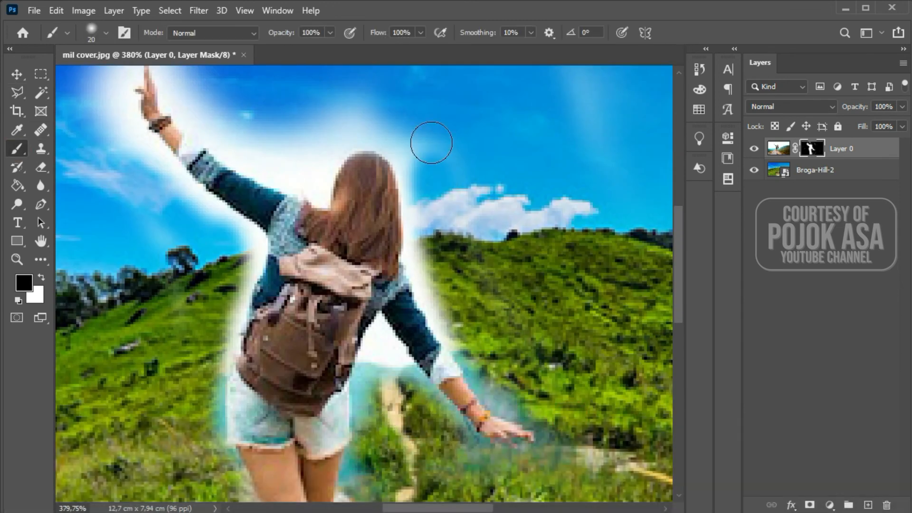
Paint black on the mask under the woman's raised arm and above her head to narrow the white halo.
scroll(119, 275, "up", 3)
left_click_drag(119, 274, 183, 332)
left_click_drag(256, 135, 365, 152)
scroll(452, 244, "down", 4)
scroll(452, 244, "down", 4)
scroll(452, 266, "up", 3)
Set the brush to 15 px and paint black between her body and lowered arm and closely around her upper body.
key("bracketright")
key("bracketleft")
key("bracketleft")
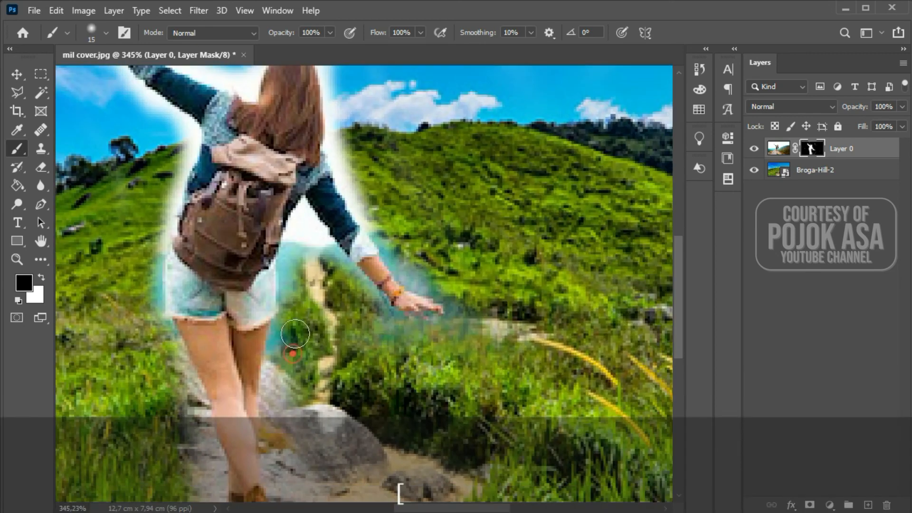
left_click_drag(285, 346, 340, 238)
scroll(384, 208, "up", 3)
left_click_drag(238, 224, 134, 124)
left_click_drag(309, 183, 361, 231)
scroll(381, 327, "down", 5)
left_click(381, 328)
Enlarge the brush to 60 px, paint out leftover patches in the sky and grass, and deselect the layer.
key("bracketright")
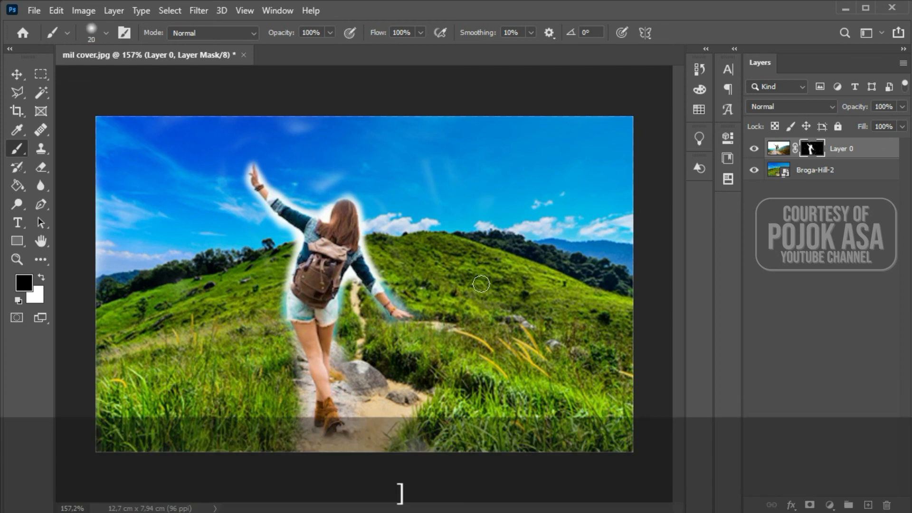
key("bracketright")
key("bracketright")
key("bracketright")
key("bracketright")
left_click(150, 134)
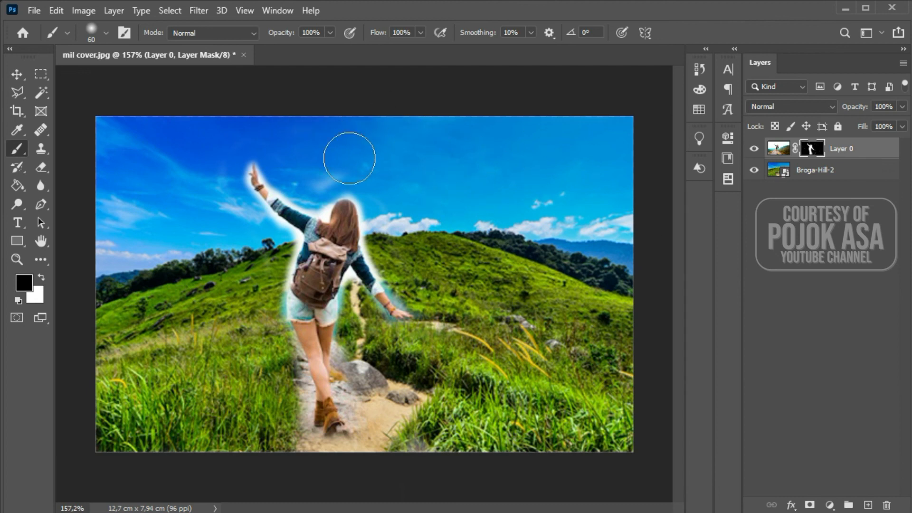
left_click(203, 381)
left_click(831, 218)
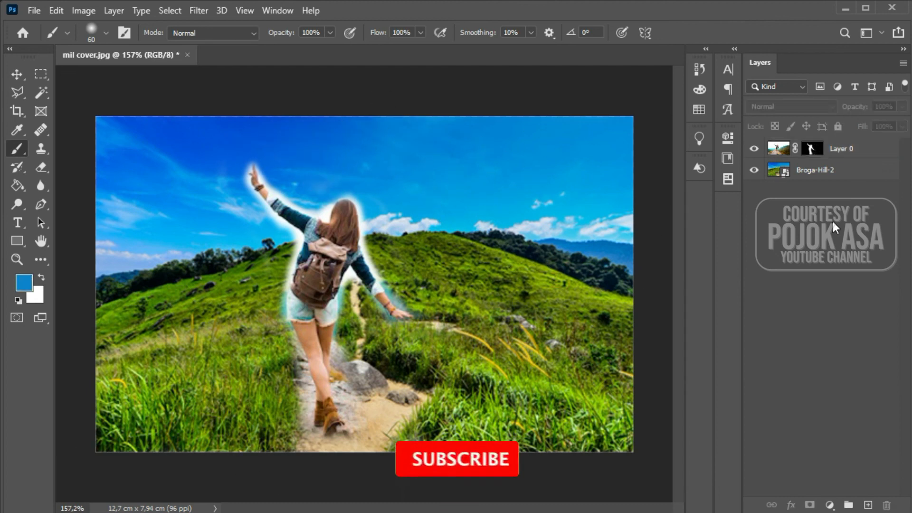